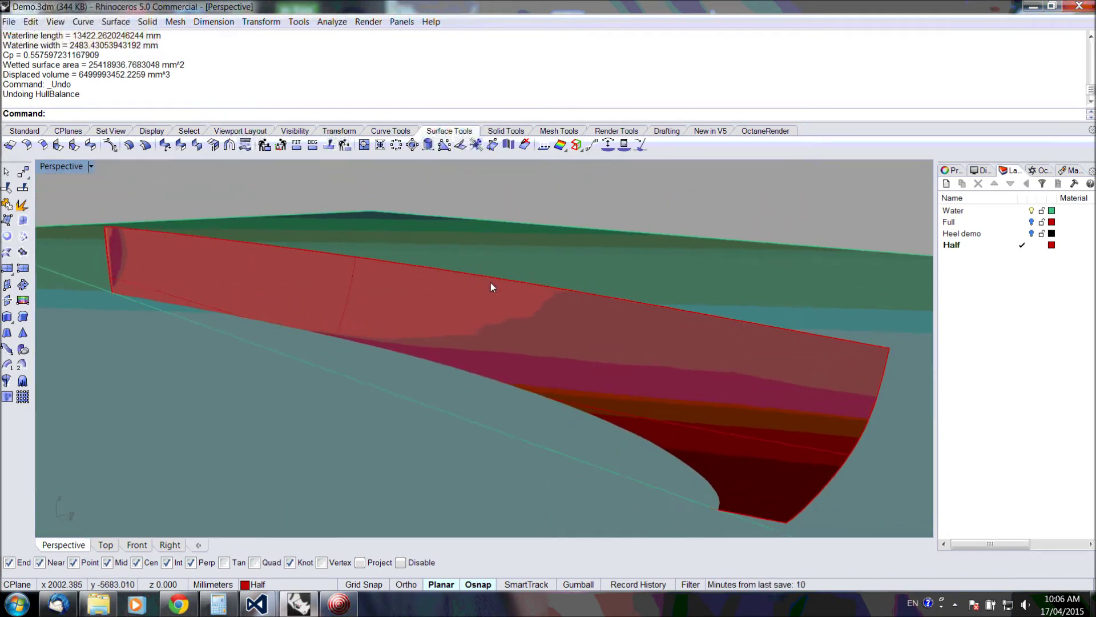
Step: Select the red half-hull surface sitting in the green water plane
{"action": "left_click", "coordinate": [518, 314]}
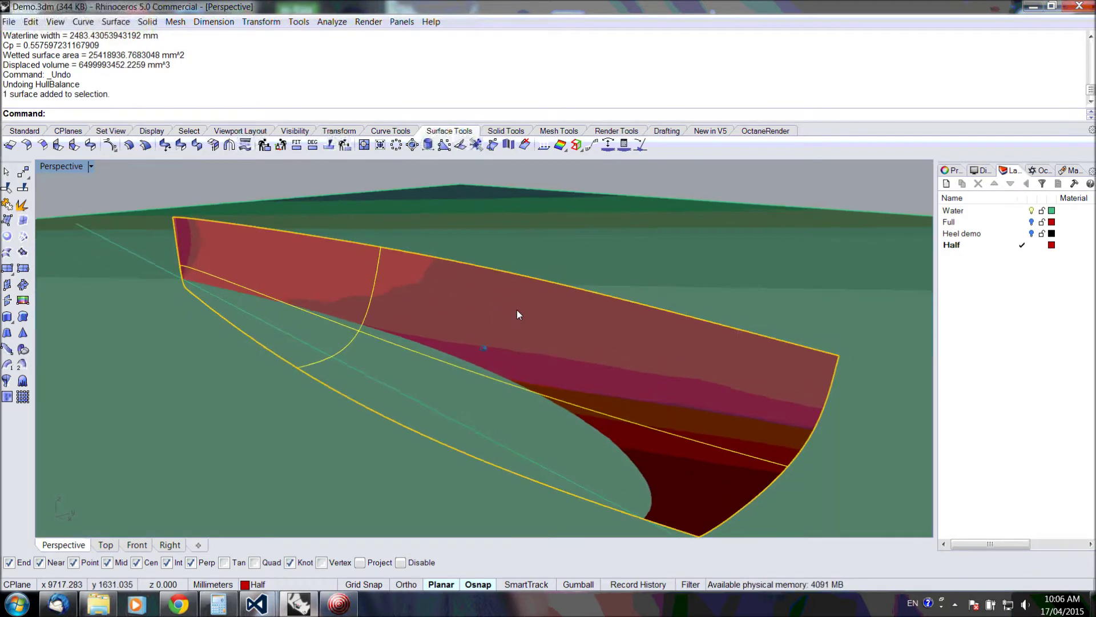
{"action": "key", "text": "F10"}
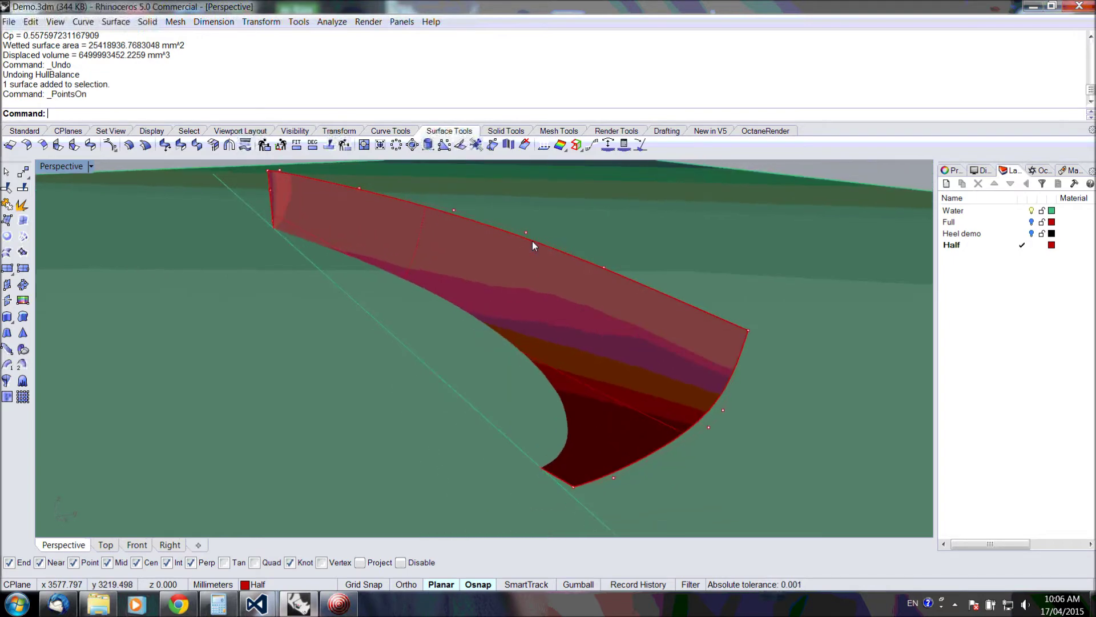
{"action": "key", "text": "Return"}
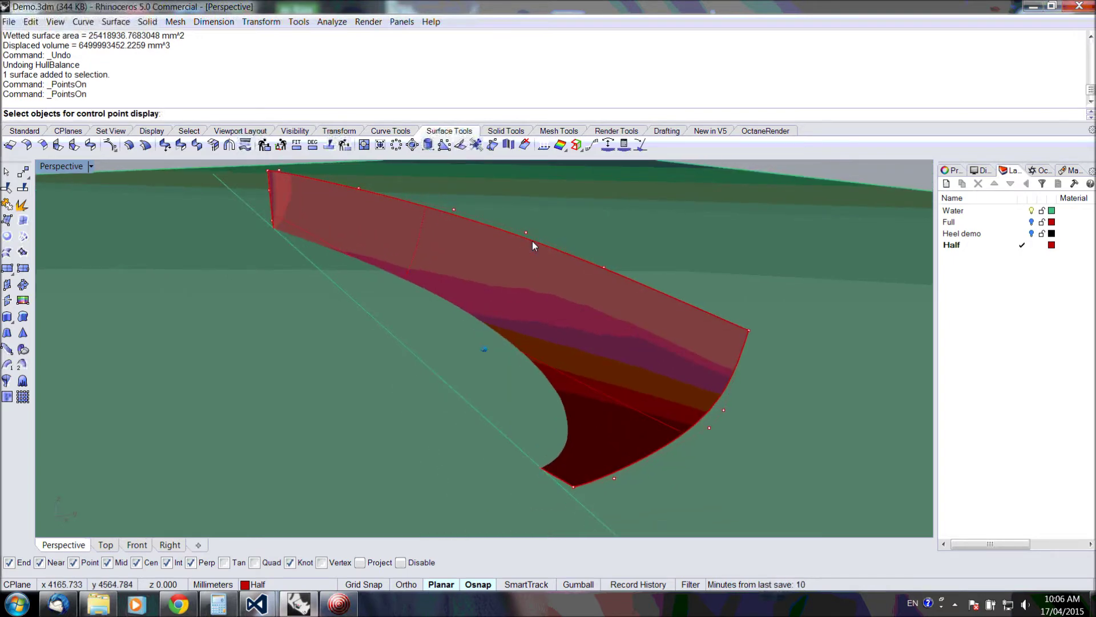
{"action": "key", "text": "Escape"}
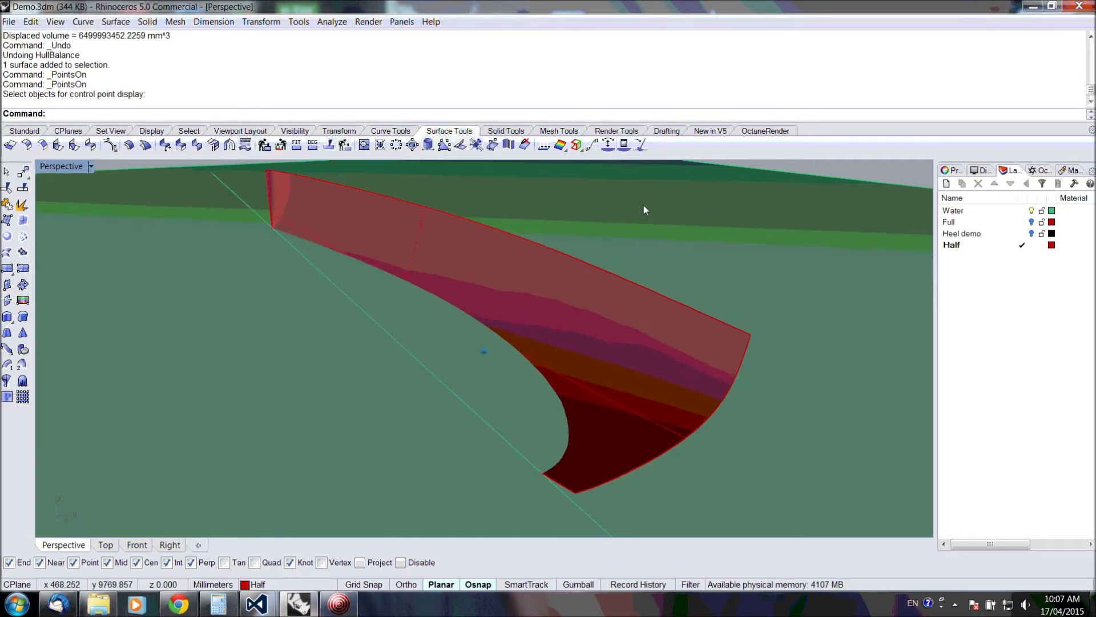
Step: Run Hull Analysis on the half hull with DrawGraph=Yes and 50 sections
{"action": "left_click", "coordinate": [625, 145]}
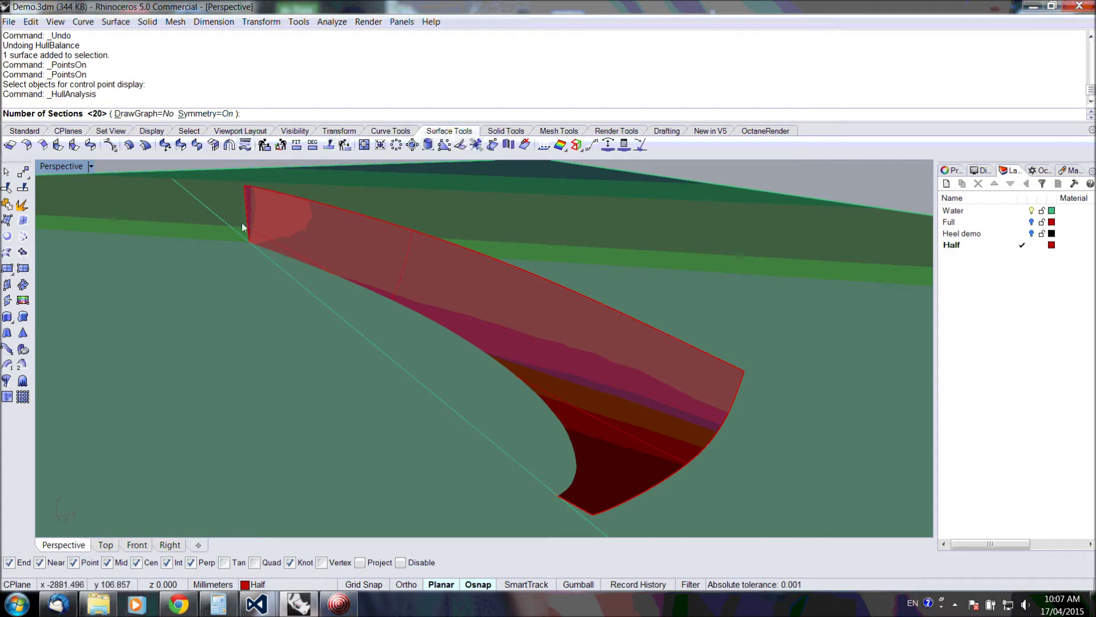
{"action": "left_click", "coordinate": [145, 113]}
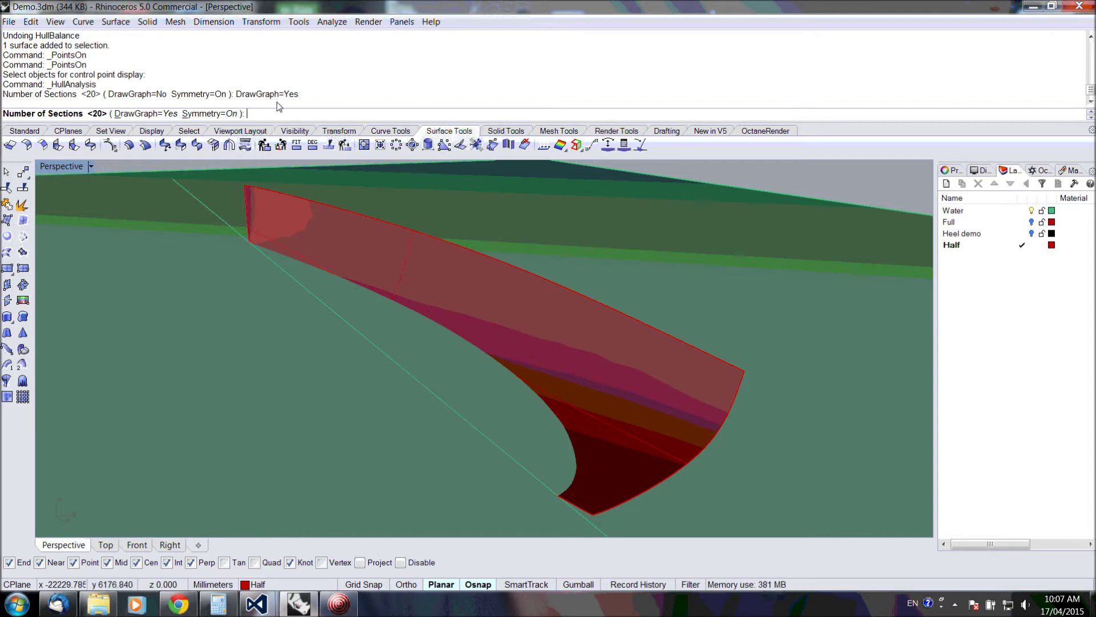
{"action": "key", "text": "Return"}
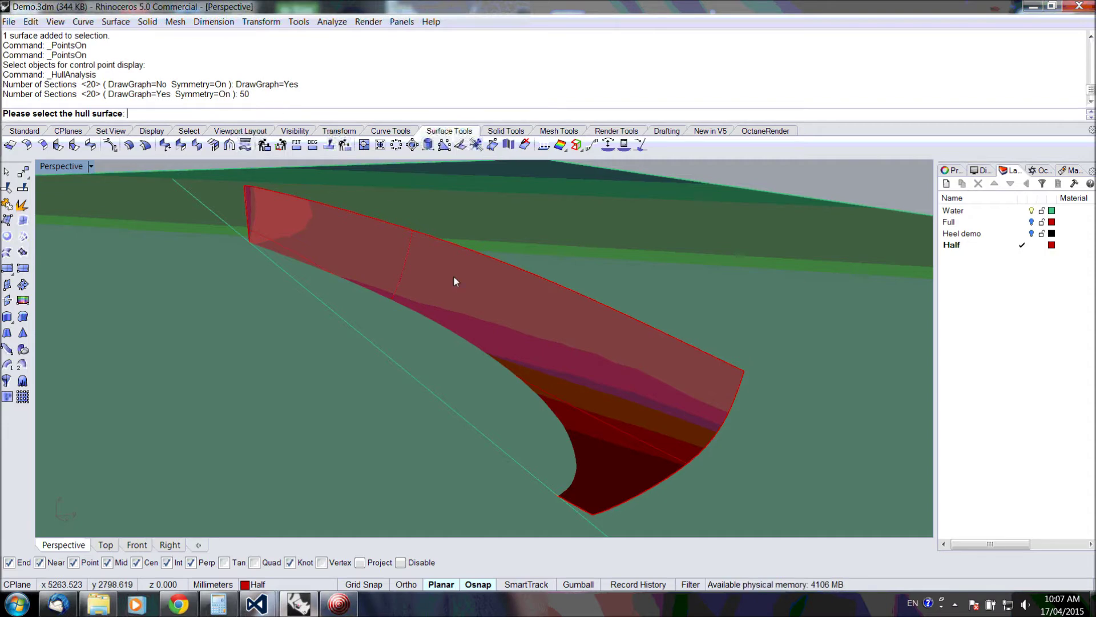
{"action": "left_click", "coordinate": [410, 260]}
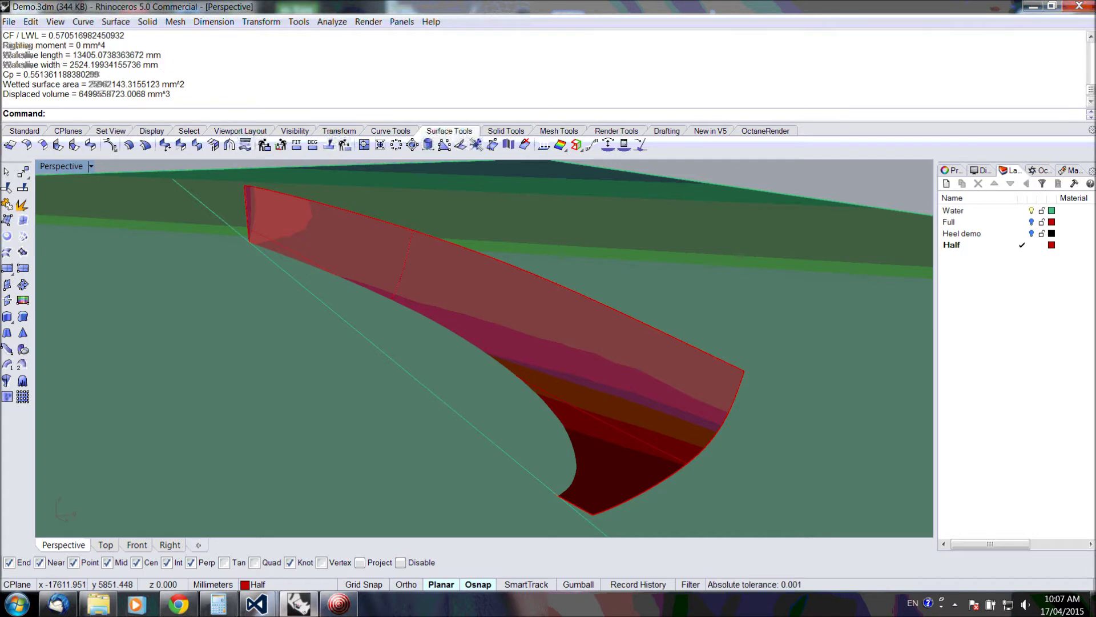
Step: Scroll the command history back to read waterplane area, LCB/LWL and section coefficient results
{"action": "left_click", "coordinate": [1091, 39]}
{"action": "left_click", "coordinate": [1090, 39]}
{"action": "left_click", "coordinate": [1090, 39]}
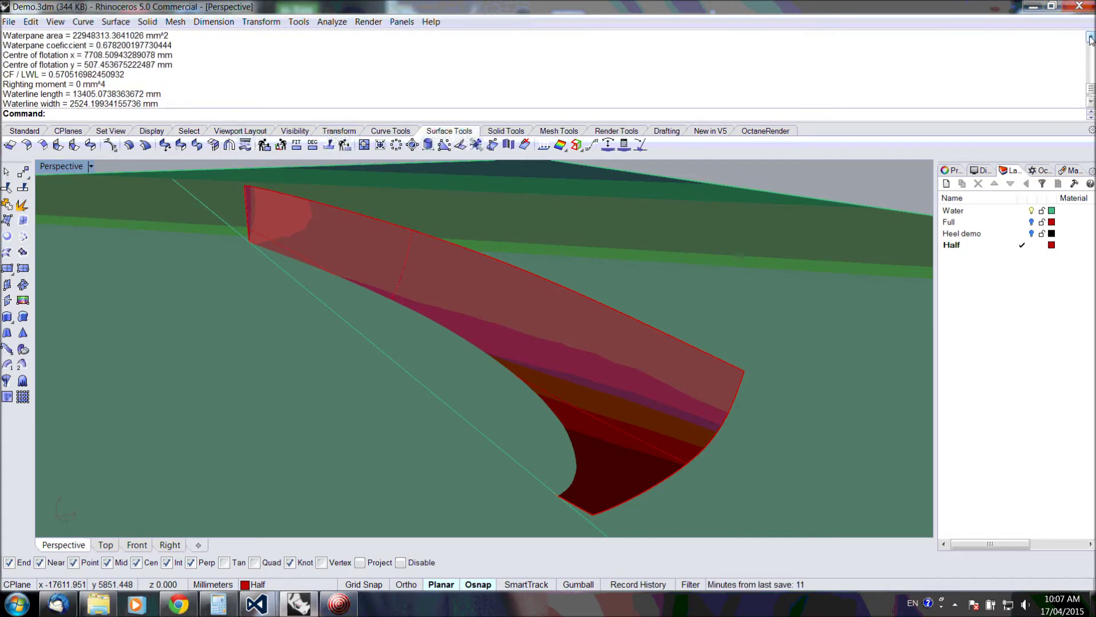
{"action": "left_click", "coordinate": [1091, 39]}
{"action": "left_click", "coordinate": [1091, 39]}
{"action": "left_click", "coordinate": [1091, 39]}
{"action": "left_click", "coordinate": [1090, 39]}
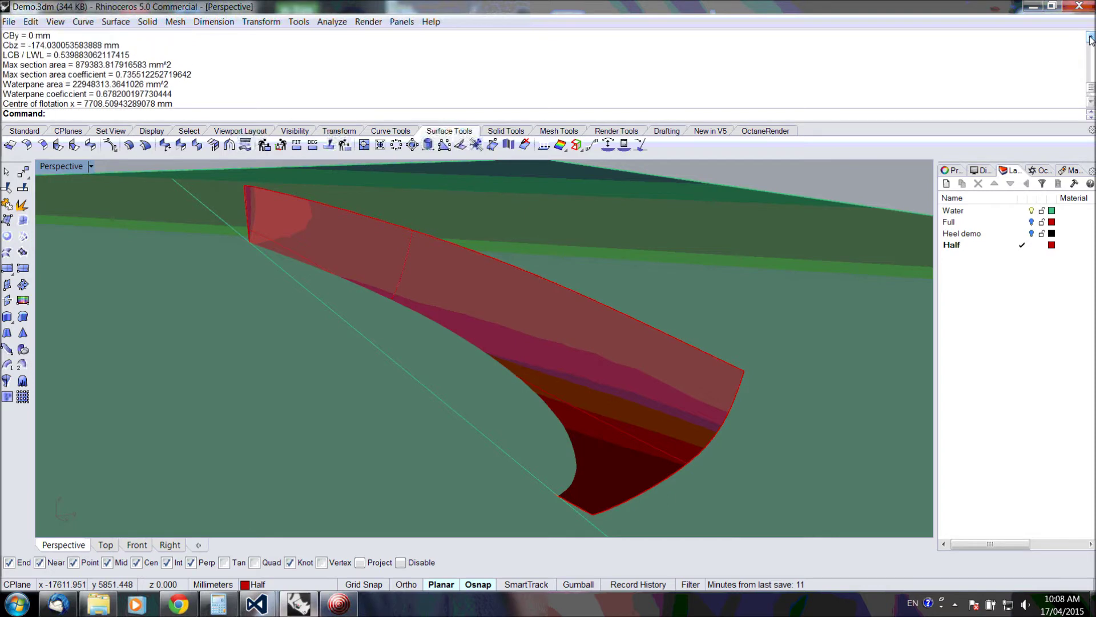
{"action": "left_click", "coordinate": [1091, 39]}
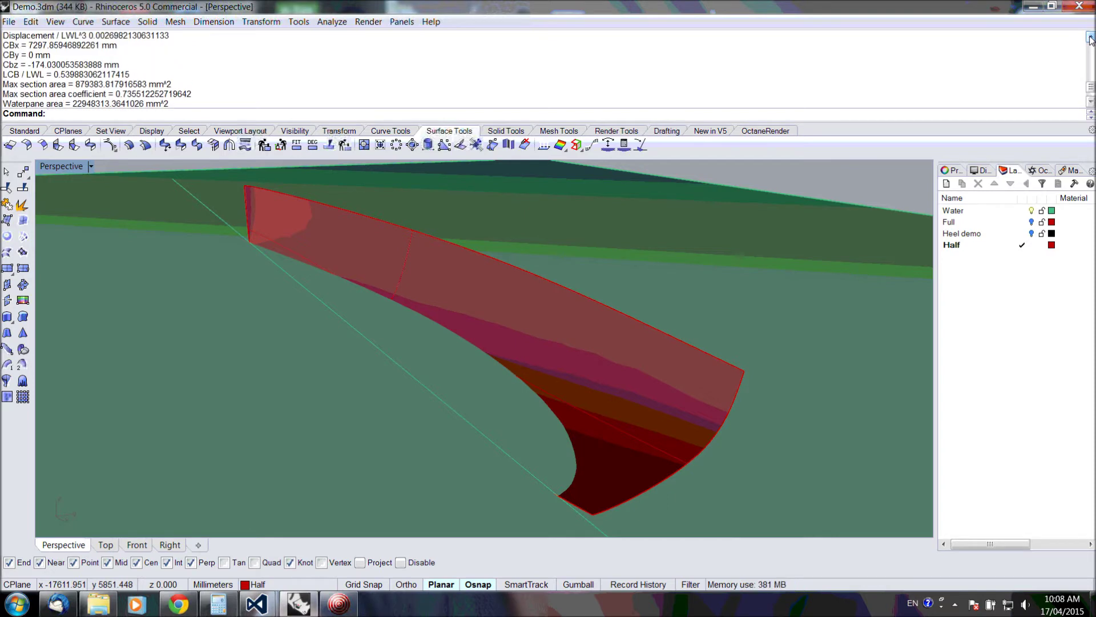
Step: In the Front view, select the bell-shaped sectional area curve drawn below the hull
{"action": "left_click", "coordinate": [137, 546]}
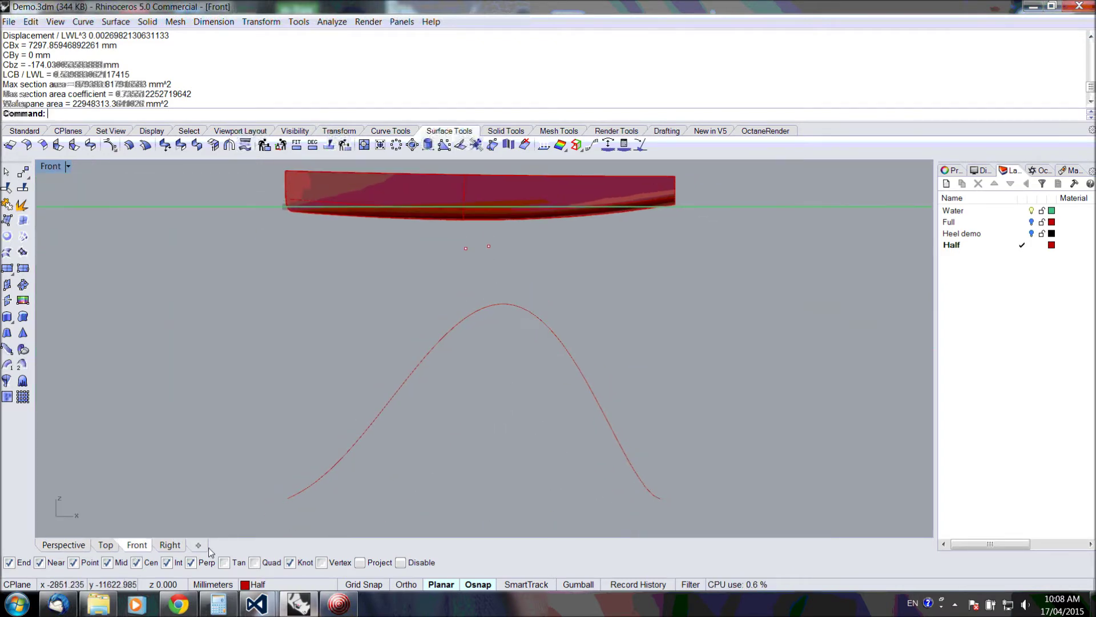
{"action": "left_click", "coordinate": [372, 420]}
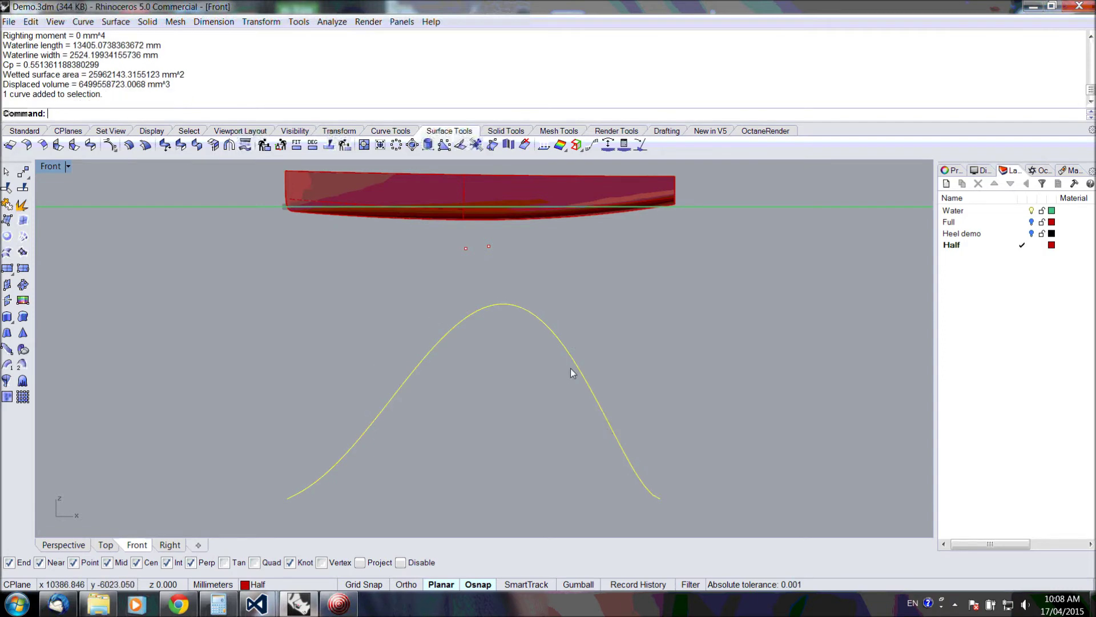
{"action": "key", "text": "ctrl+Tab"}
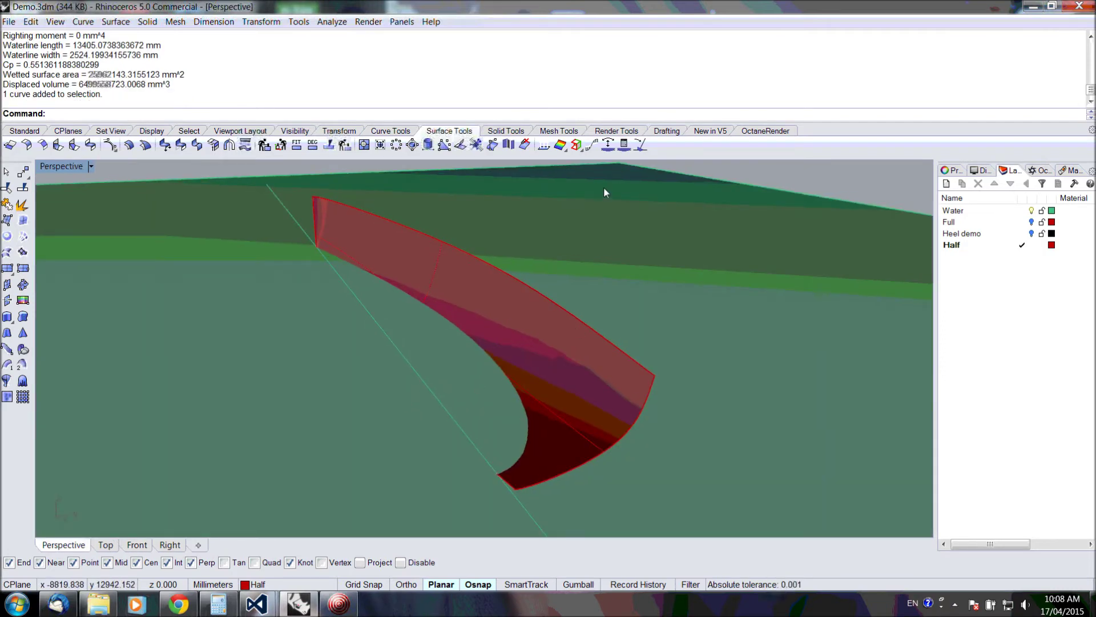
Step: Orbit the Perspective view so the half hull runs diagonally, seen from above
{"action": "key", "text": "Left"}
{"action": "key", "text": "Left"}
{"action": "key", "text": "Left"}
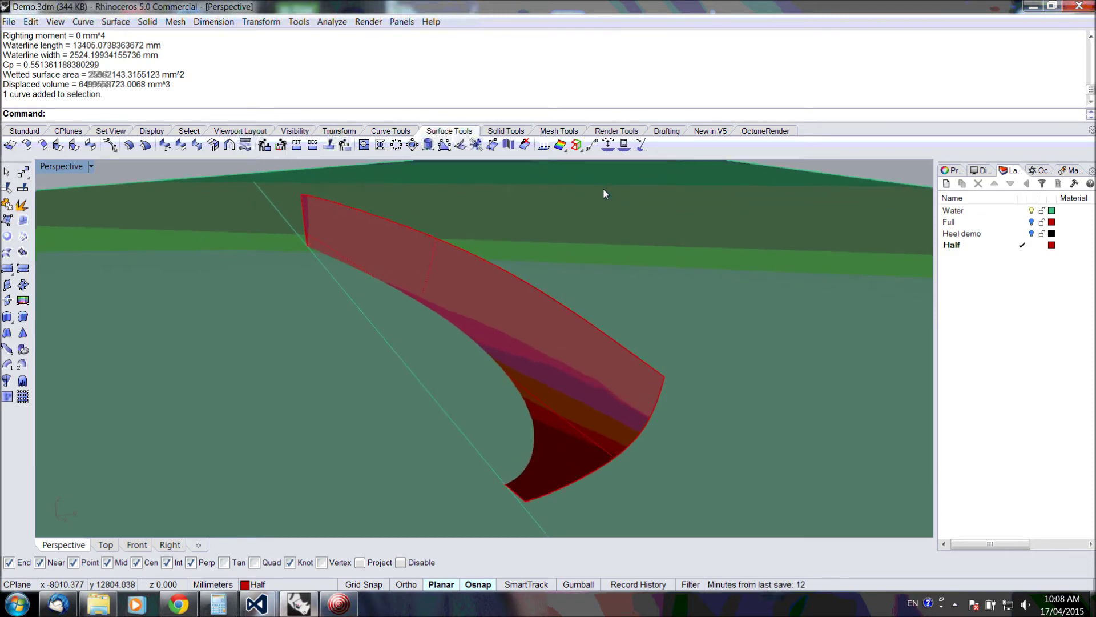
{"action": "key", "text": "Down"}
{"action": "key", "text": "Down"}
{"action": "key", "text": "Down"}
{"action": "key", "text": "Down"}
{"action": "key", "text": "Down"}
{"action": "key", "text": "Down"}
{"action": "key", "text": "Down"}
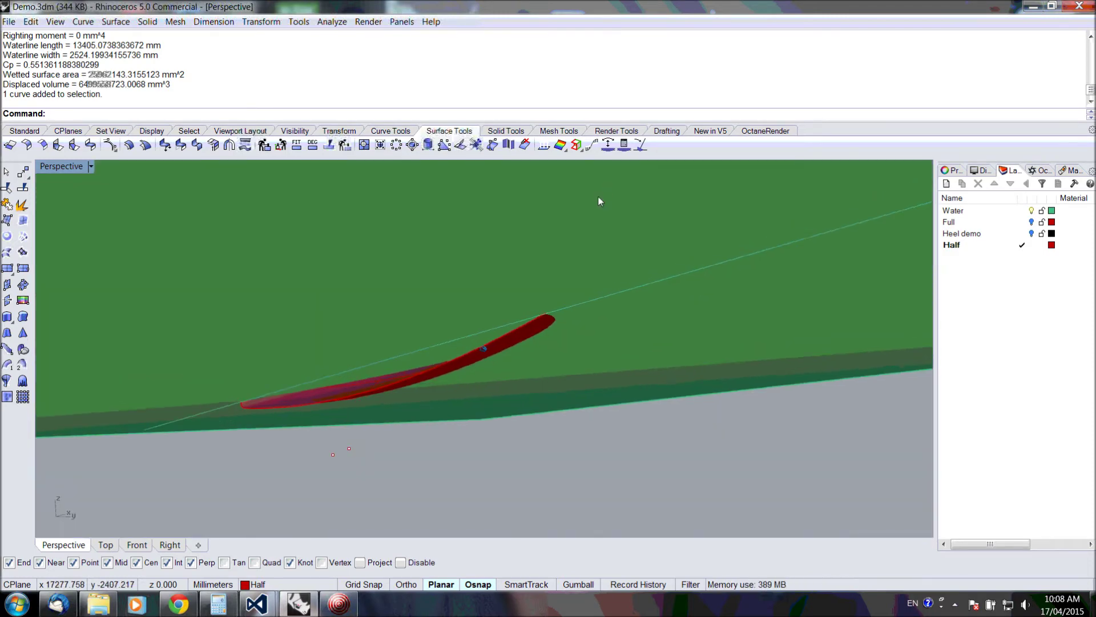
{"action": "key", "text": "Down"}
{"action": "key", "text": "Down"}
{"action": "key", "text": "Down"}
{"action": "key", "text": "Left"}
{"action": "key", "text": "Left"}
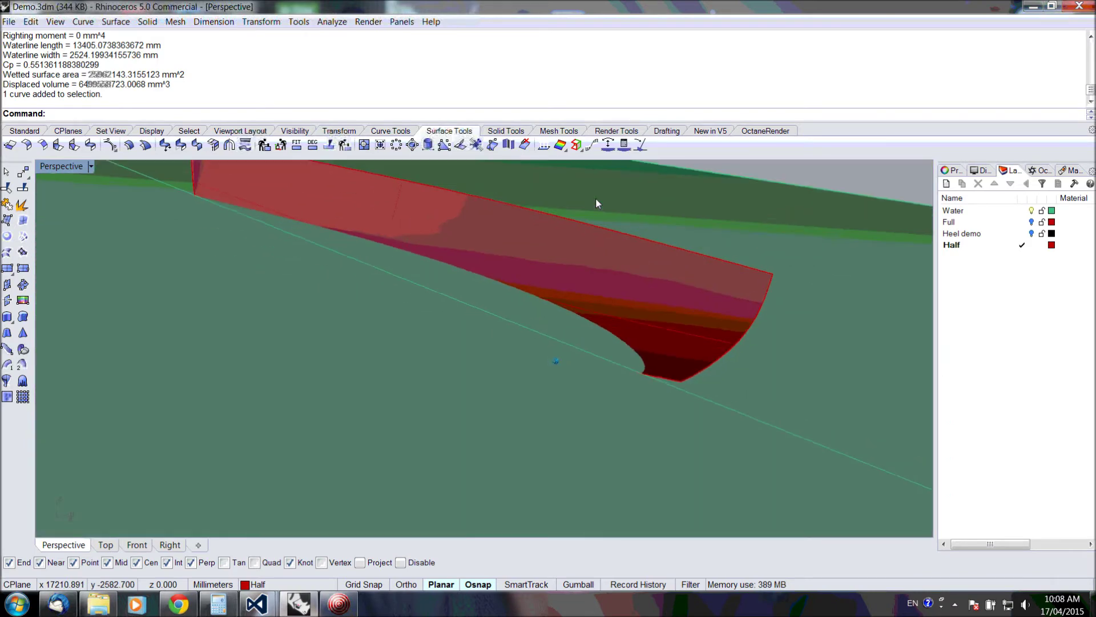
{"action": "key", "text": "Down"}
{"action": "key", "text": "Down"}
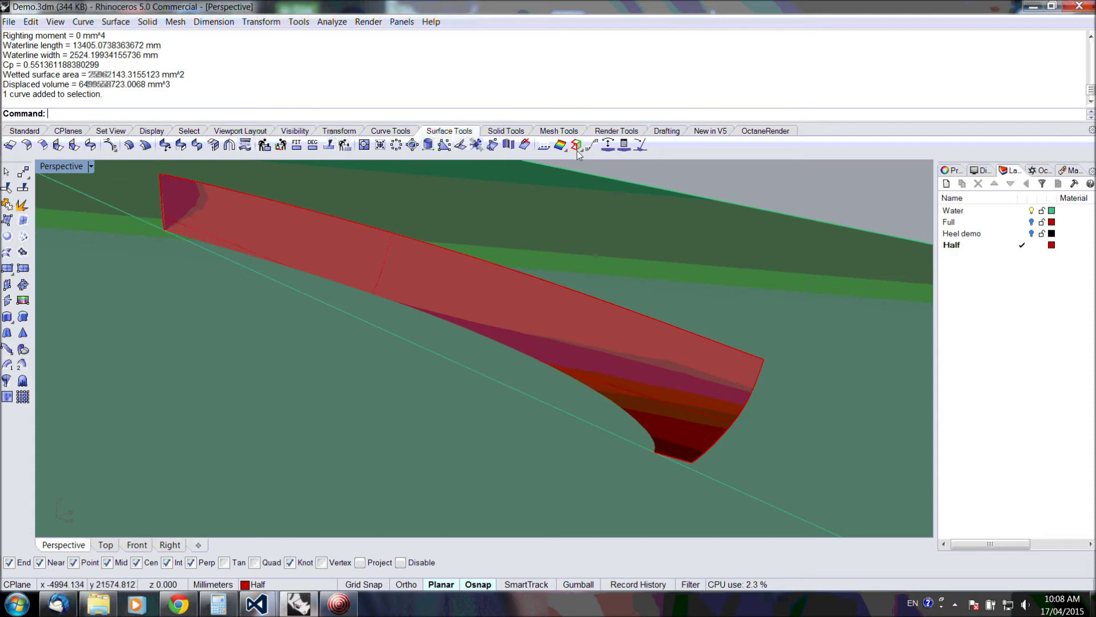
{"action": "key", "text": "Up"}
{"action": "key", "text": "Up"}
{"action": "key", "text": "Up"}
{"action": "key", "text": "Up"}
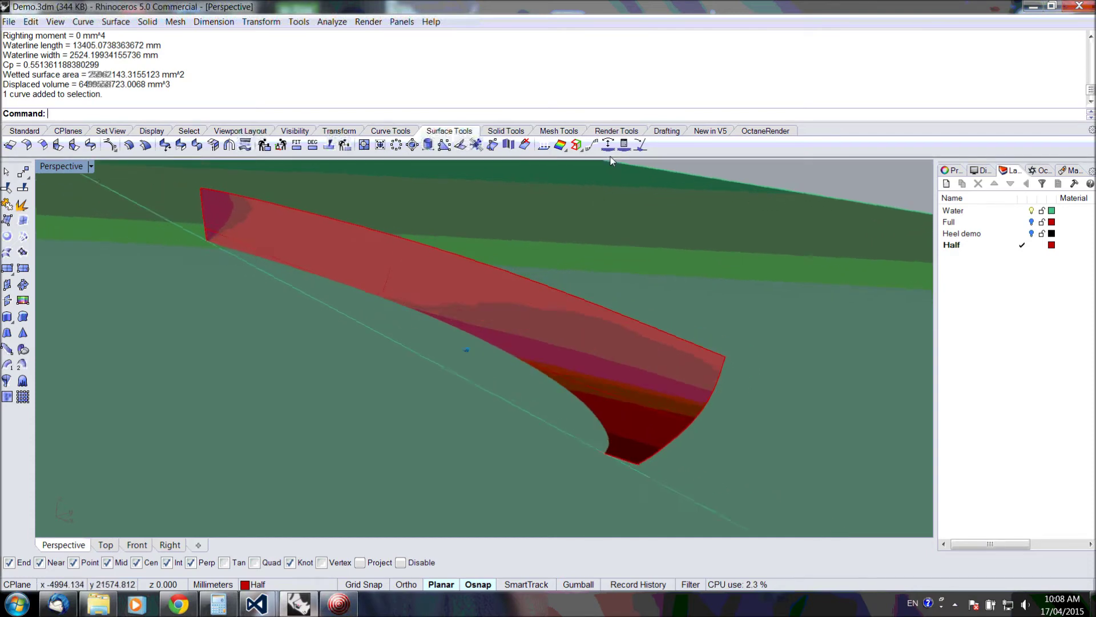
{"action": "key", "text": "Down"}
{"action": "key", "text": "Down"}
{"action": "key", "text": "Down"}
{"action": "key", "text": "Down"}
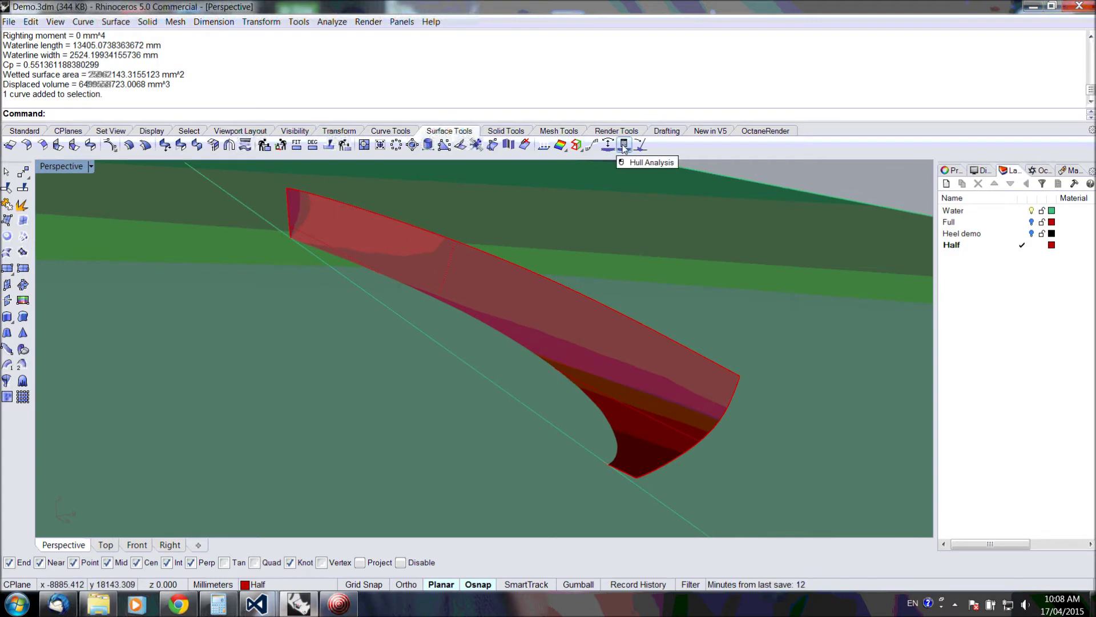
{"action": "right_click", "coordinate": [624, 147]}
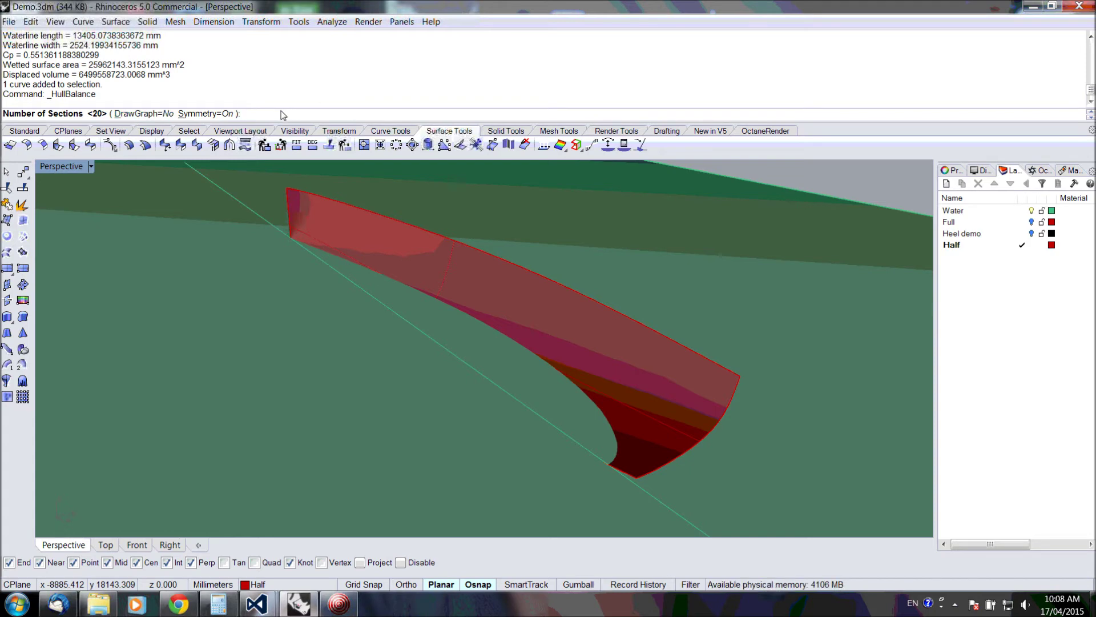
{"action": "key", "text": "Return"}
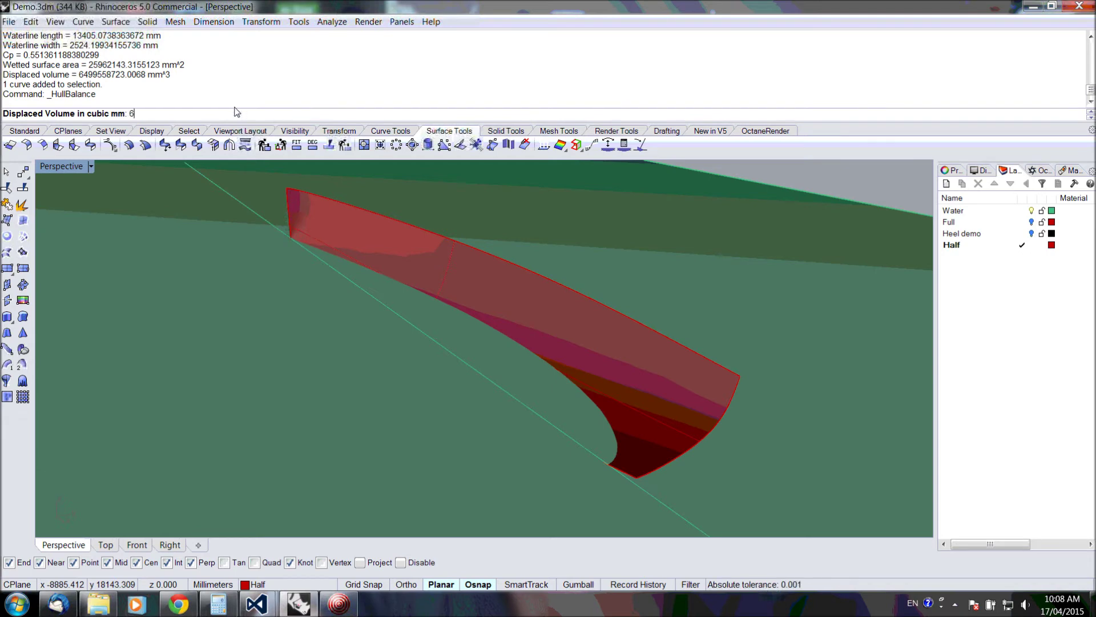
{"action": "type", "text": "6500000000"}
{"action": "key", "text": "Return"}
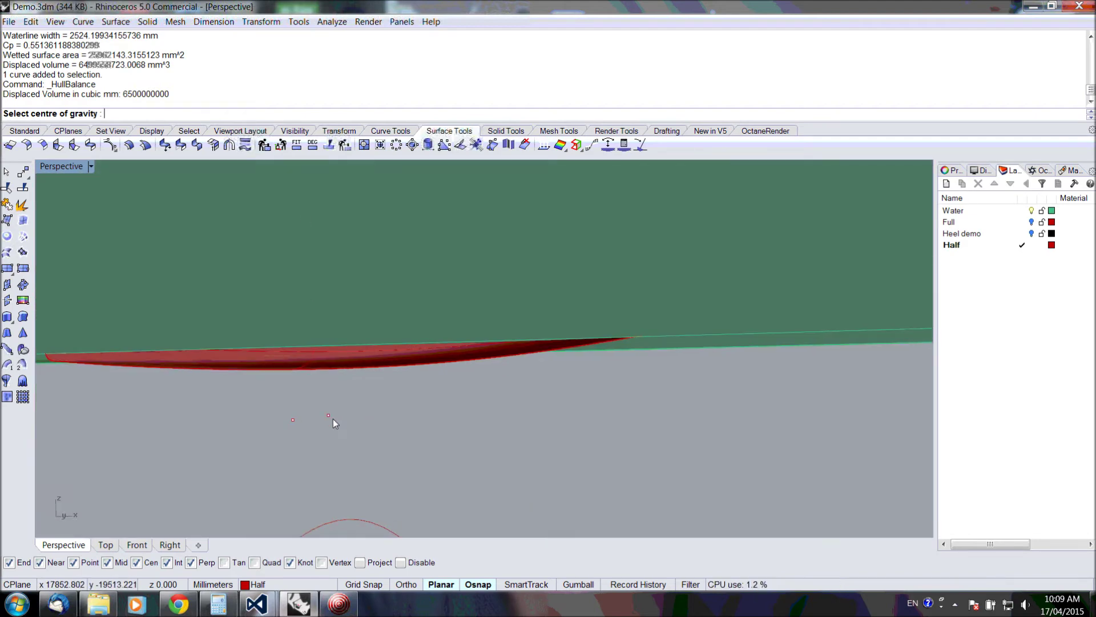
{"action": "left_click", "coordinate": [292, 420]}
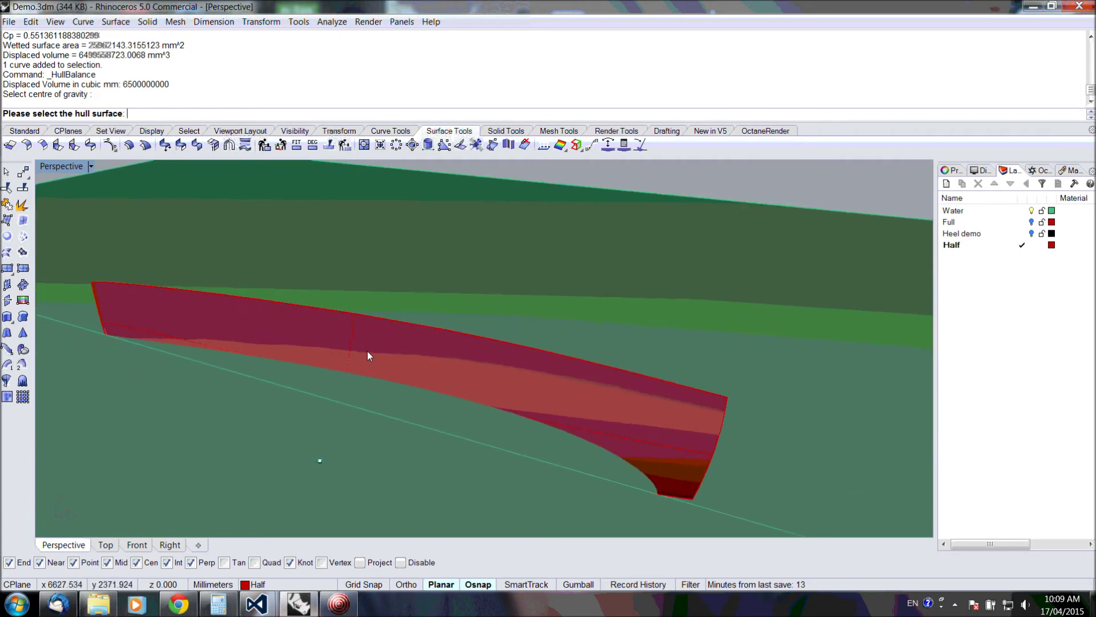
{"action": "left_click", "coordinate": [359, 350]}
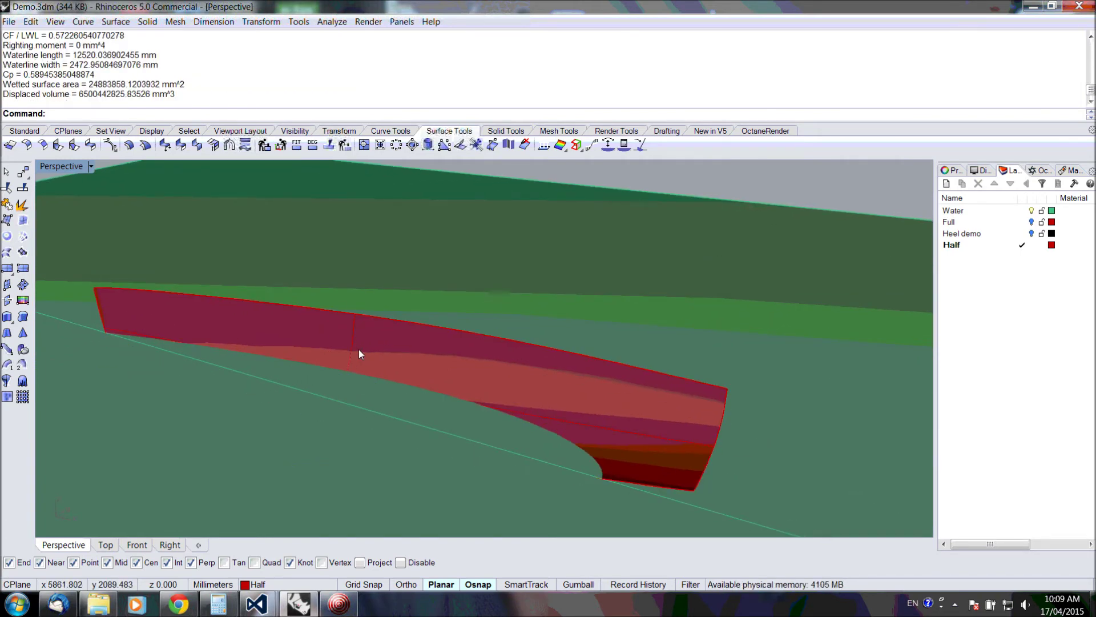
Step: Switch to the Front viewport to work on the full hull
{"action": "left_click", "coordinate": [139, 545]}
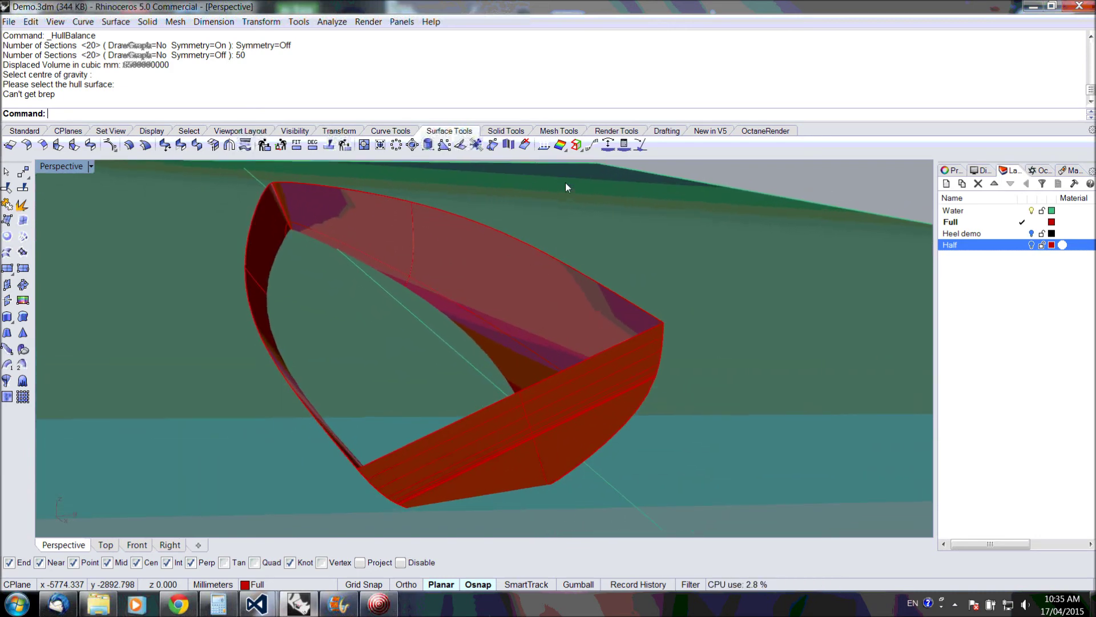
{"action": "key", "text": "Return"}
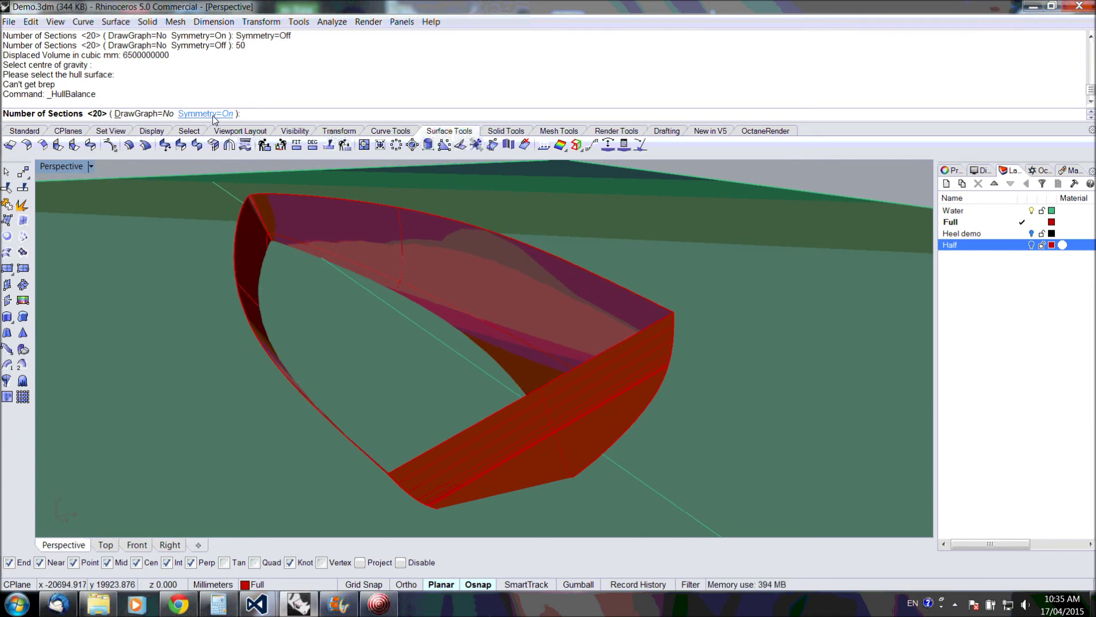
{"action": "left_click", "coordinate": [213, 115]}
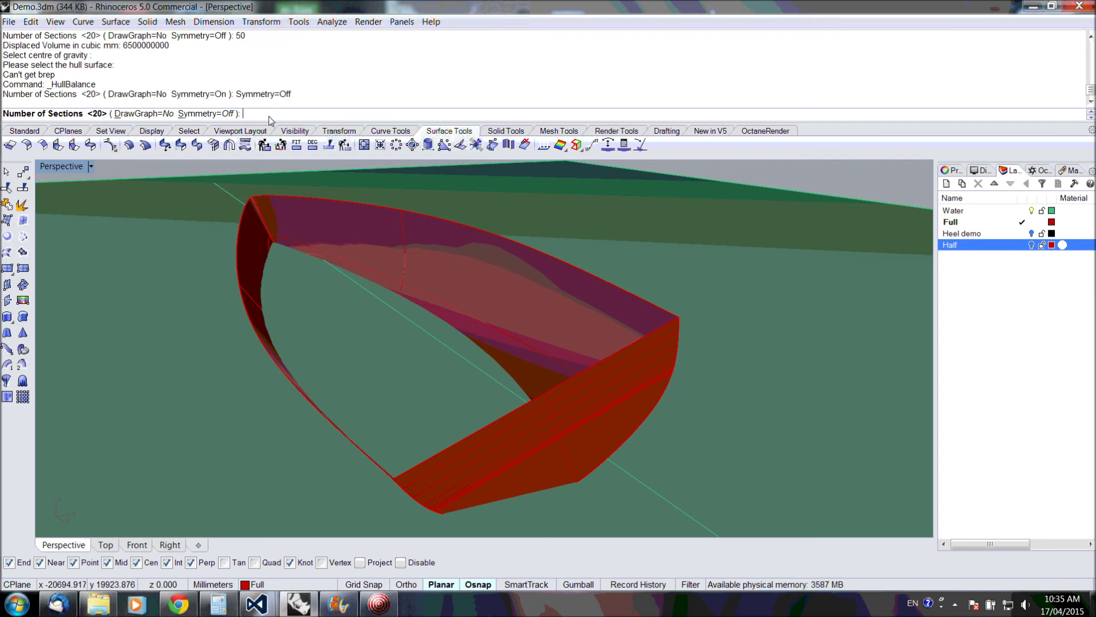
{"action": "type", "text": "5"}
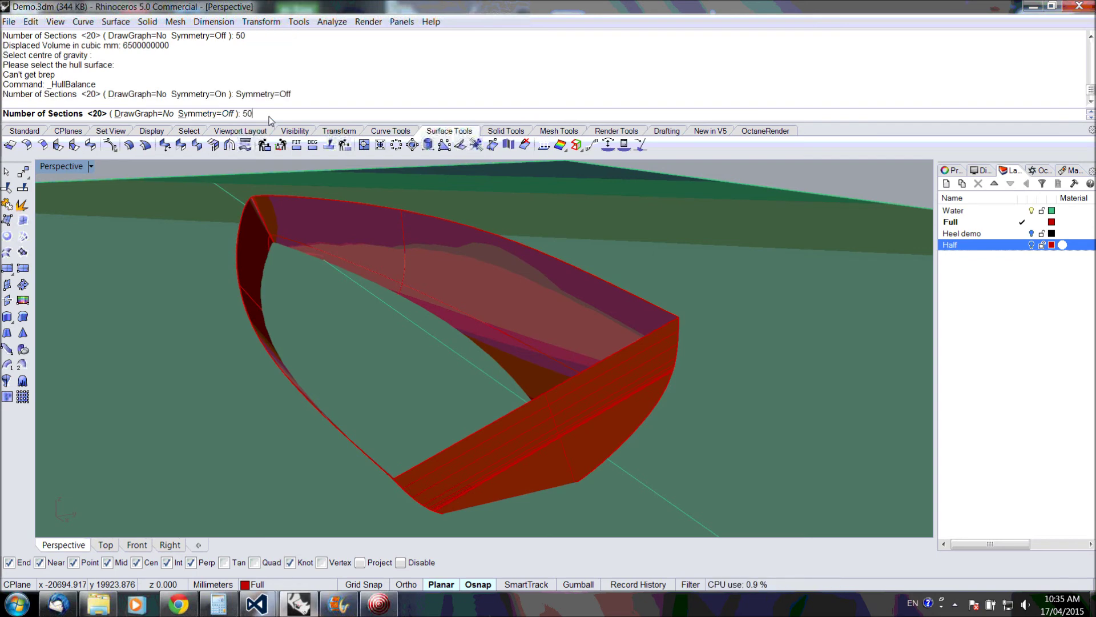
{"action": "type", "text": "0"}
{"action": "key", "text": "Return"}
{"action": "type", "text": "6500"}
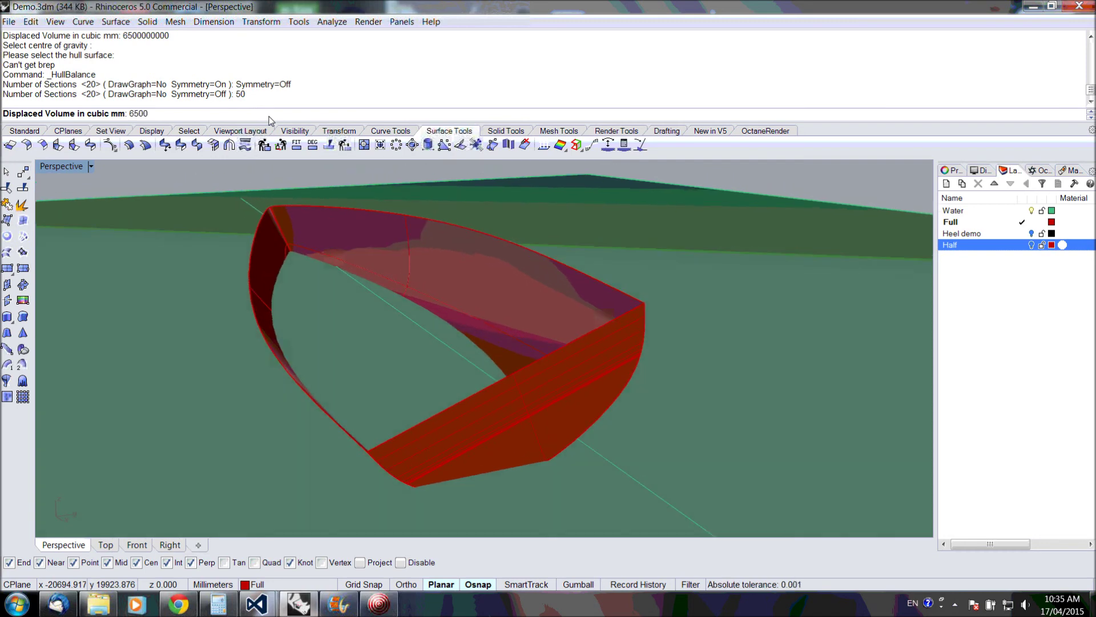
{"action": "type", "text": "000000"}
{"action": "key", "text": "Return"}
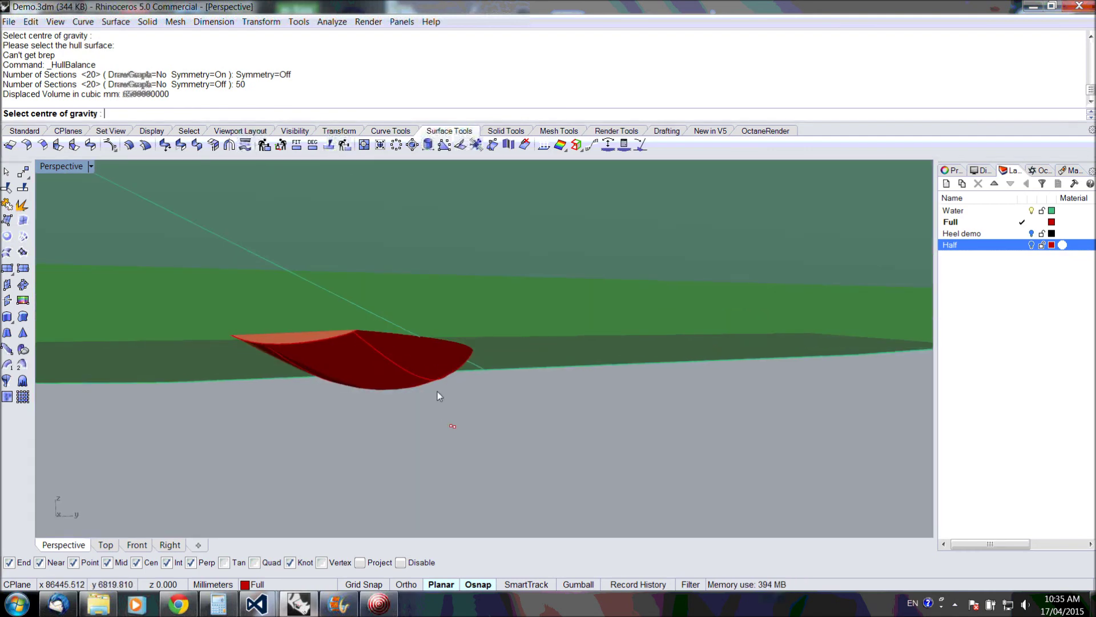
{"action": "left_click", "coordinate": [456, 426]}
{"action": "right_click_drag", "start_coordinate": [456, 426], "coordinate": [423, 286]}
{"action": "left_click", "coordinate": [423, 286]}
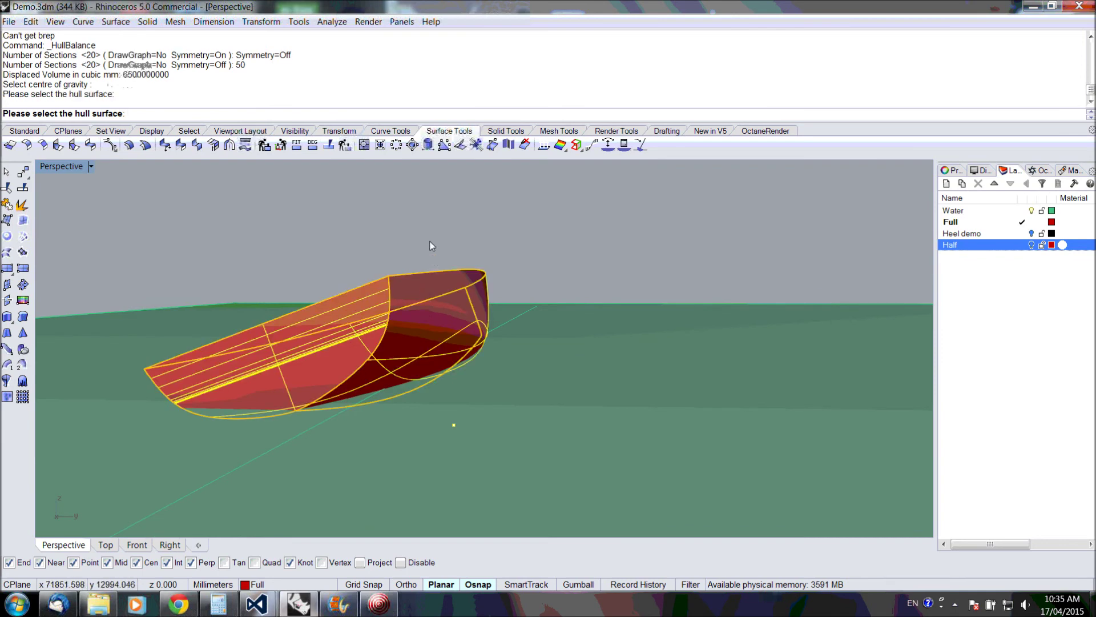